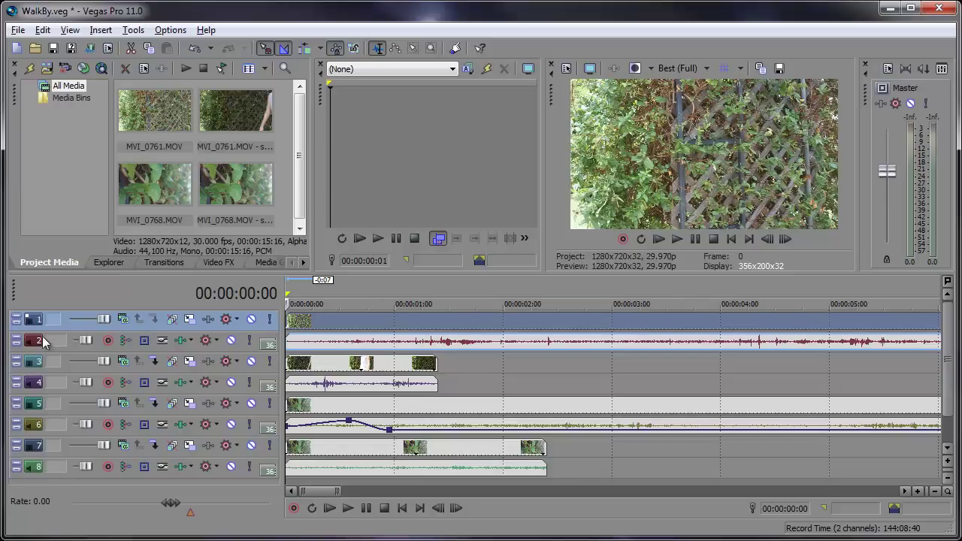
# Bring up the first track's context menu but leave its track colour unchanged
pyautogui.rightClick(161, 325)
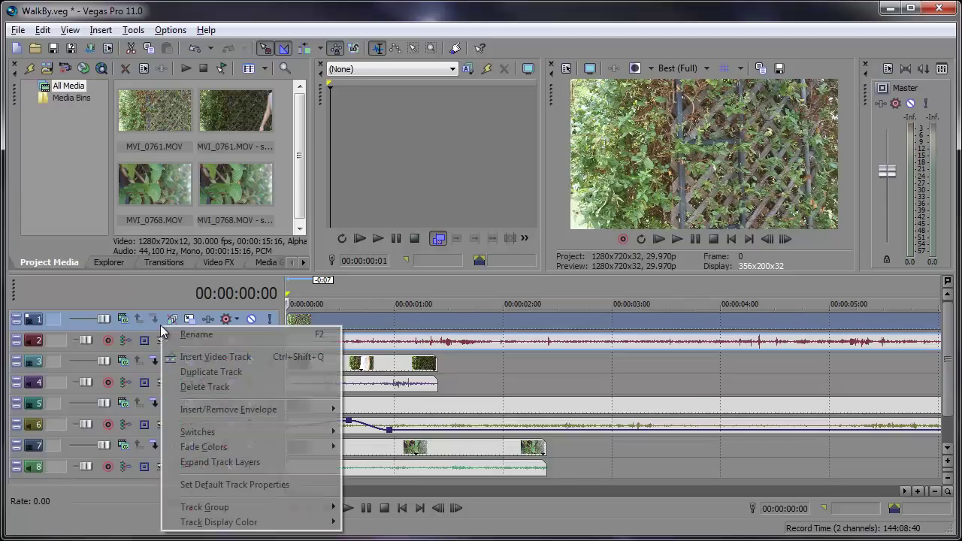
pyautogui.moveTo(207, 522)
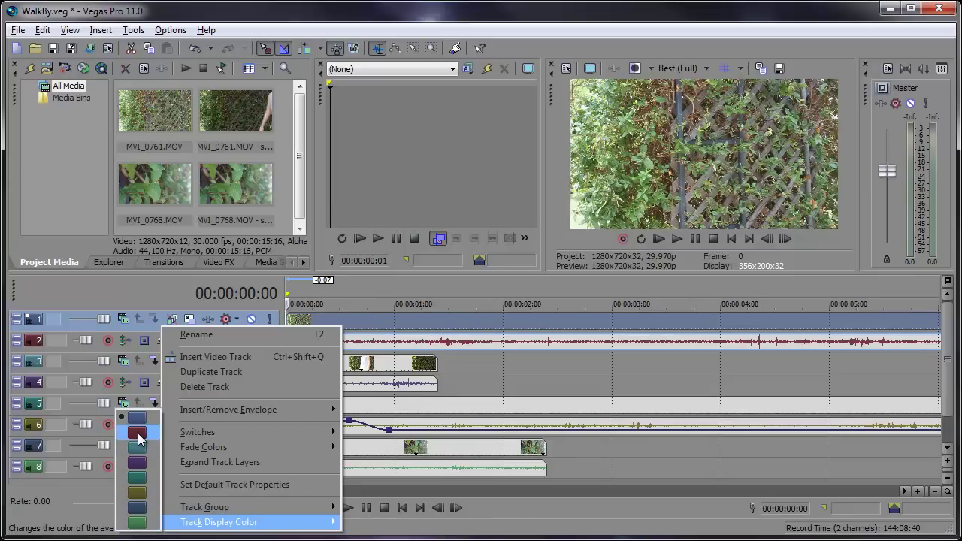
pyautogui.click(154, 326)
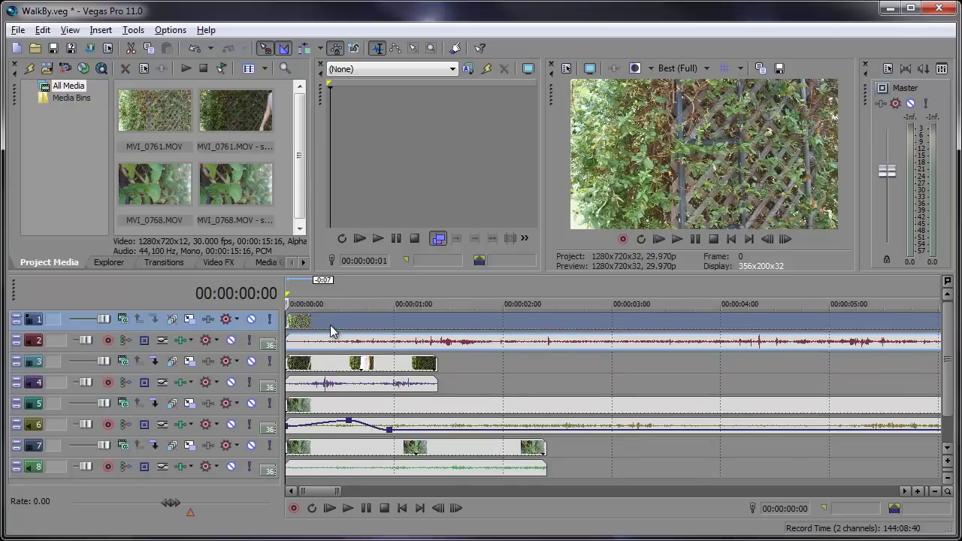
# Shift the track 1 clip 6 frames later, set the playhead to frame 6, then move the clip back
pyautogui.moveTo(331, 332); pyautogui.dragTo(353, 332)
pyautogui.click(308, 285)
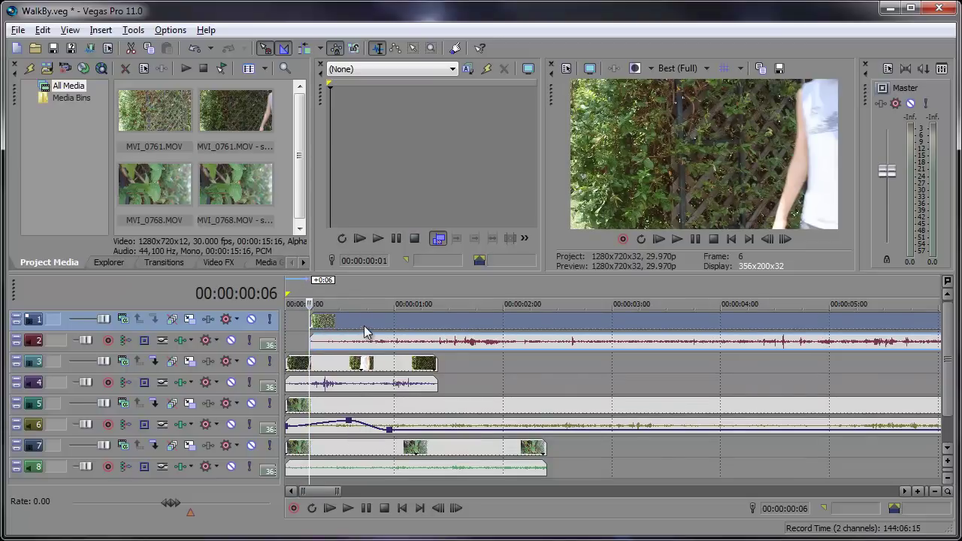
pyautogui.moveTo(365, 332); pyautogui.dragTo(335, 333)
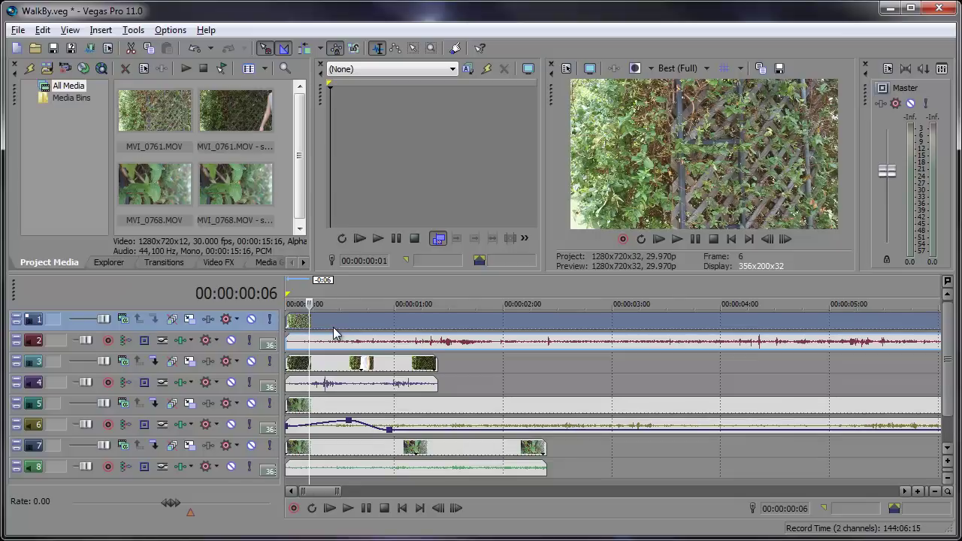
# In Display preferences, redefine track colour Color F as orange and apply it to track 6
pyautogui.click(170, 29)
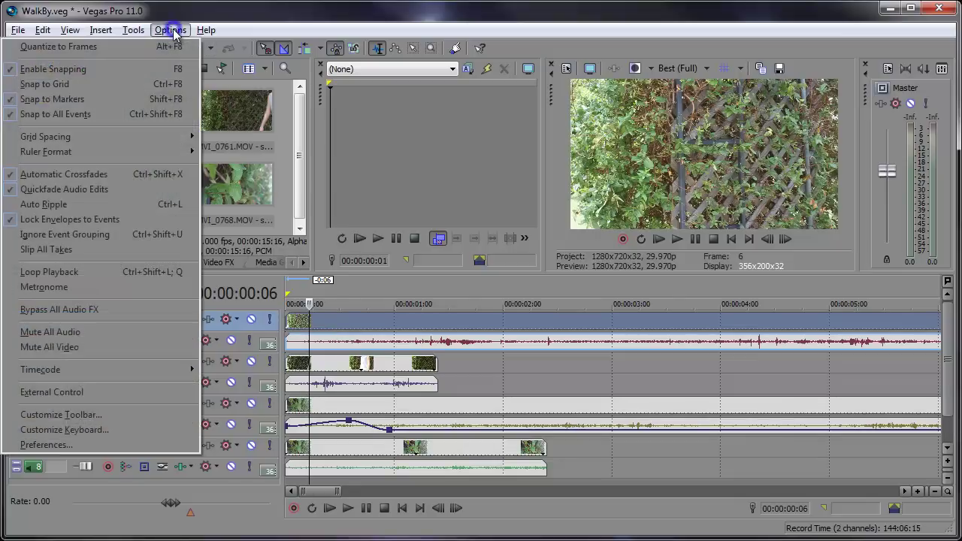
pyautogui.click(138, 444)
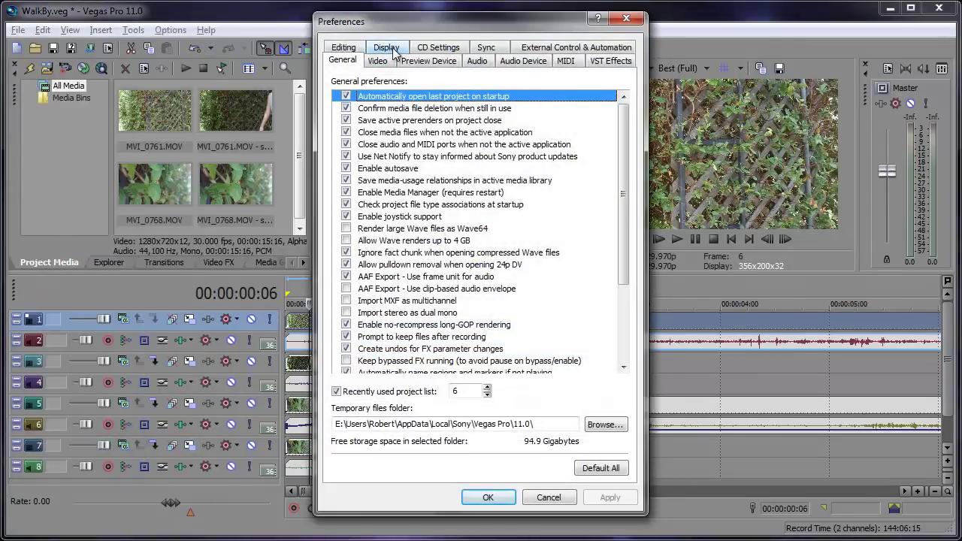
pyautogui.click(386, 47)
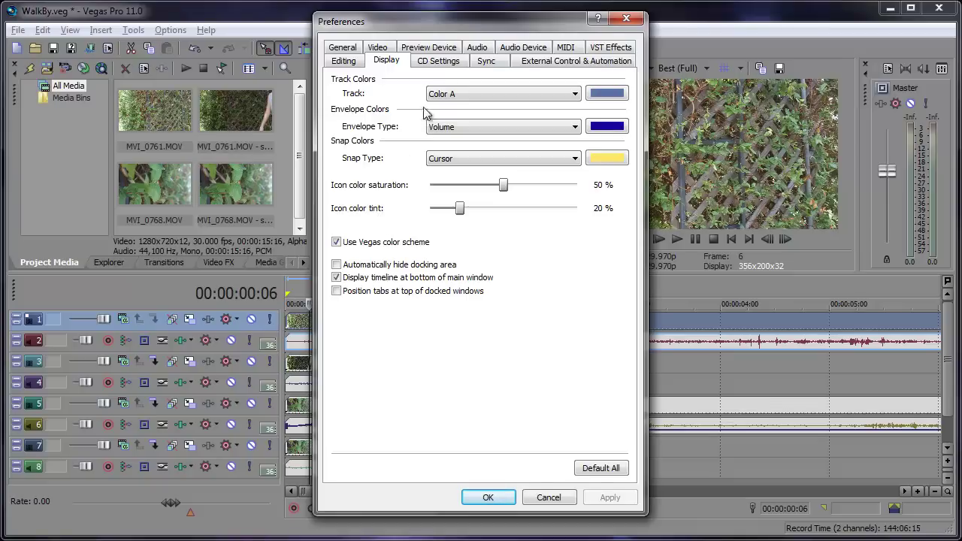
pyautogui.click(458, 97)
pyautogui.click(451, 155)
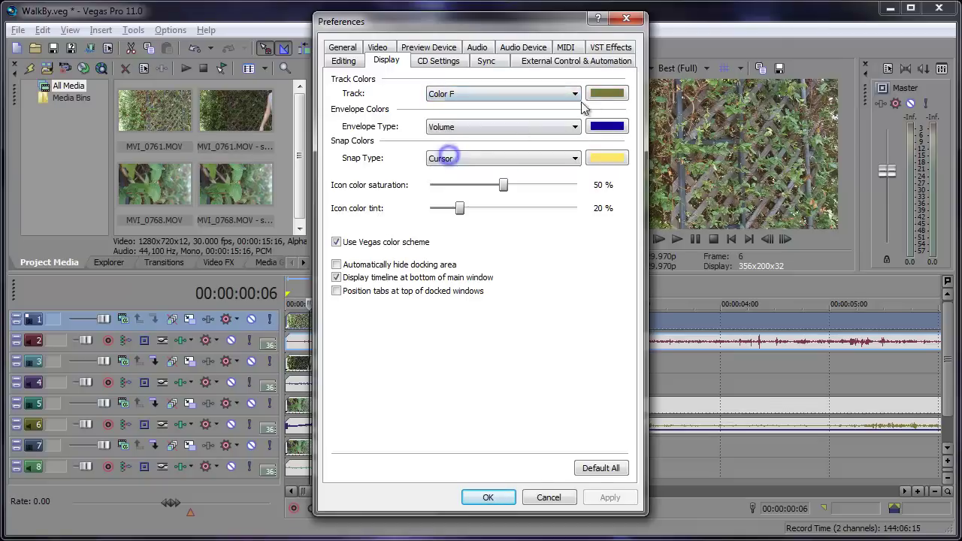
pyautogui.click(606, 94)
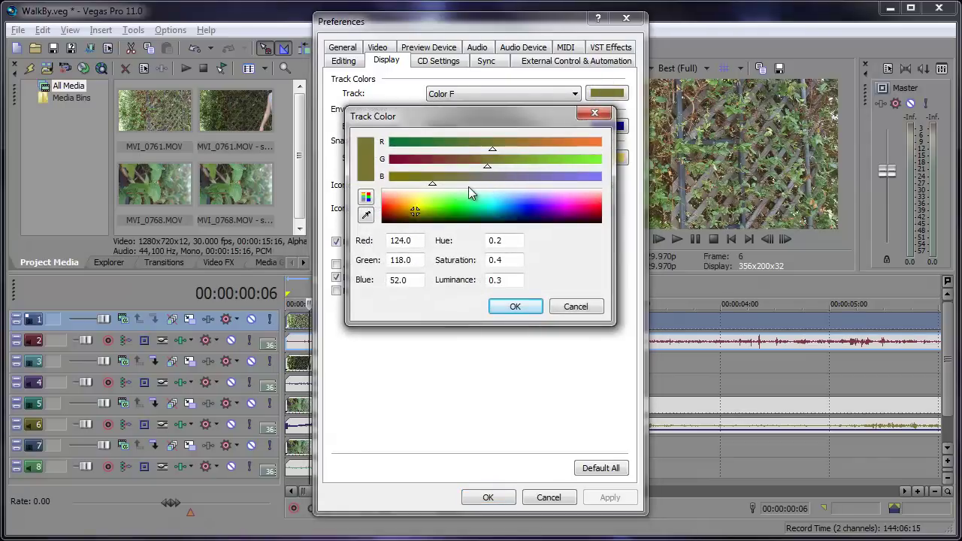
pyautogui.click(414, 212)
pyautogui.moveTo(415, 212); pyautogui.dragTo(400, 209)
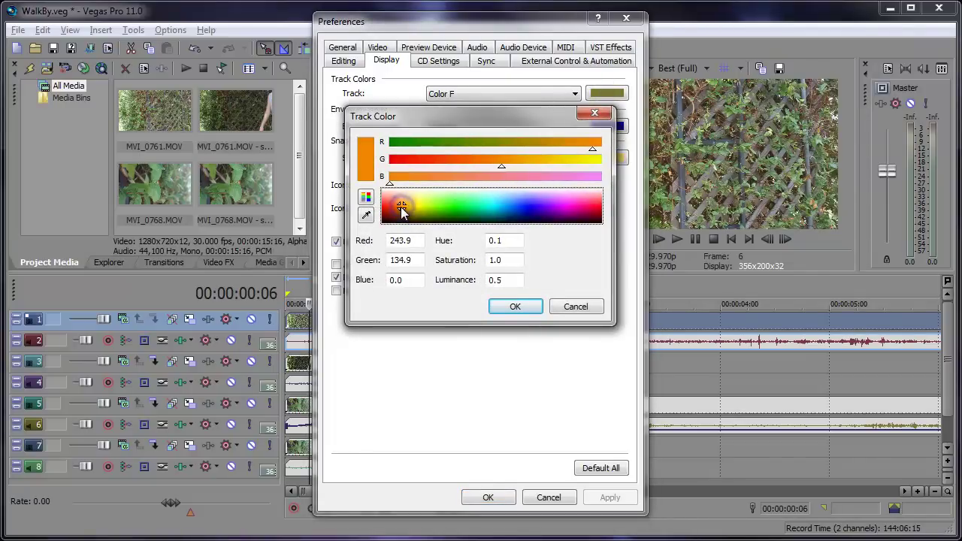
pyautogui.click(515, 306)
pyautogui.click(605, 498)
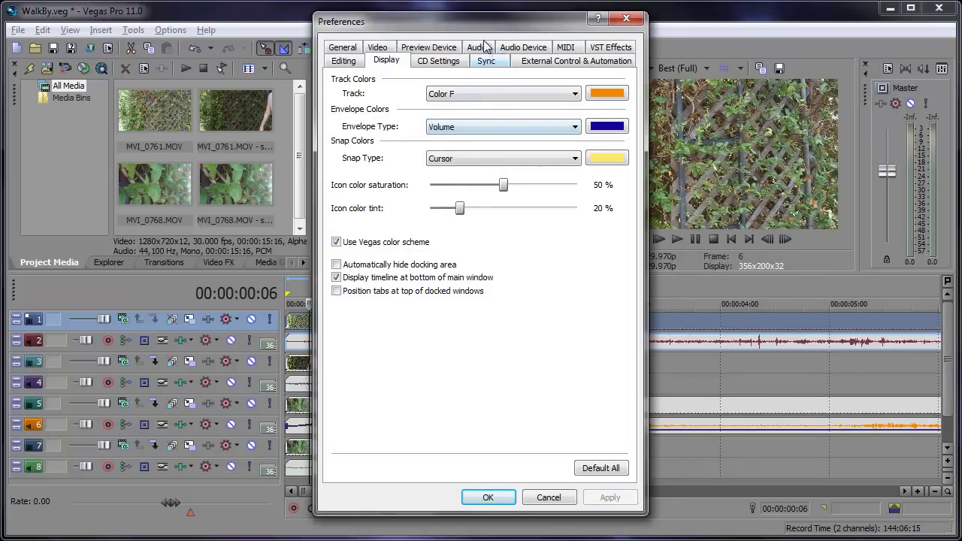
# Change the Volume envelope colour from dark blue to pink and apply it to track 6's envelope
pyautogui.moveTo(511, 25); pyautogui.dragTo(672, 26)
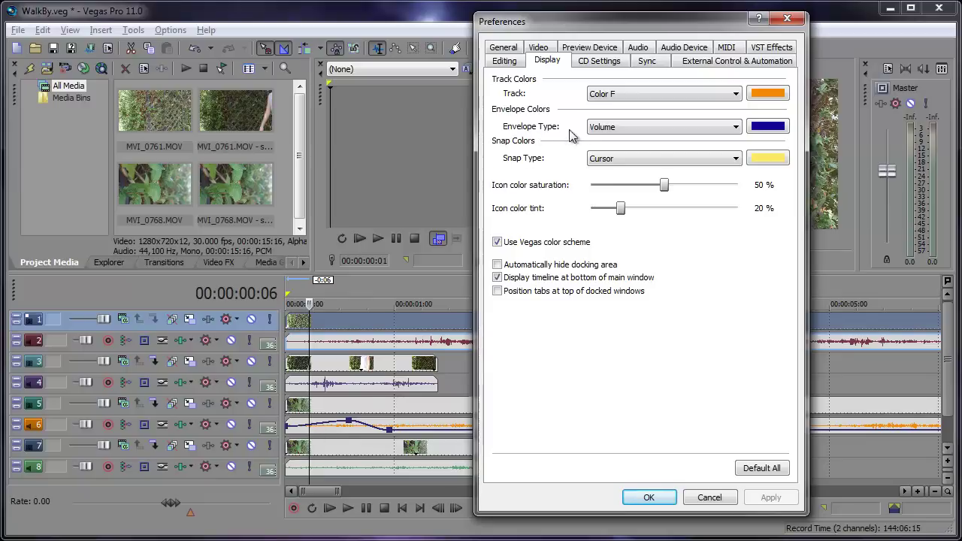
pyautogui.click(613, 129)
pyautogui.click(609, 140)
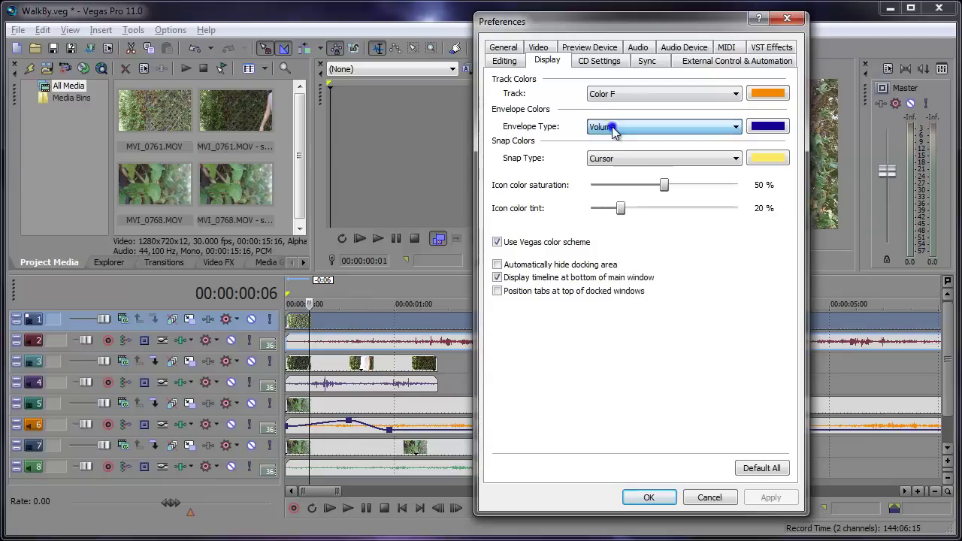
pyautogui.click(767, 132)
pyautogui.moveTo(696, 219); pyautogui.dragTo(726, 201)
pyautogui.click(680, 308)
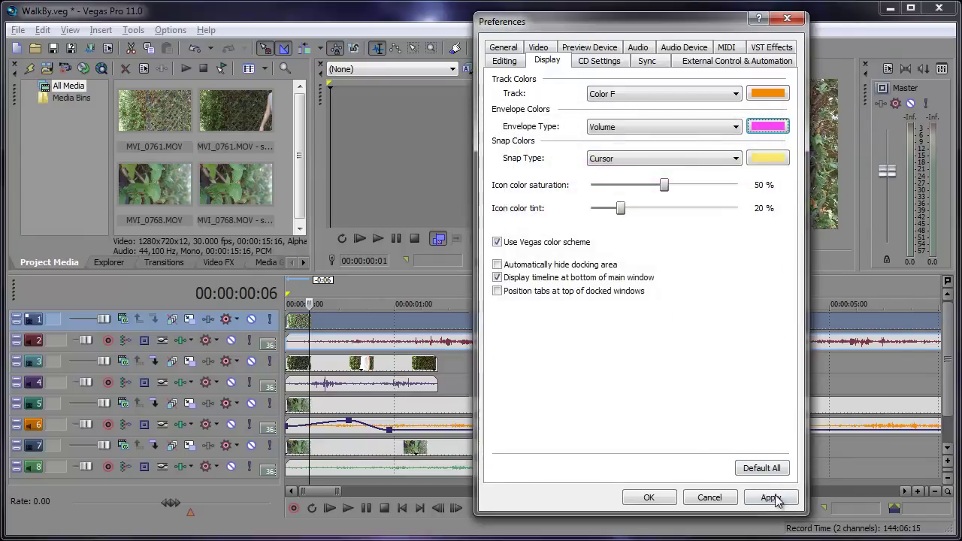
pyautogui.click(768, 498)
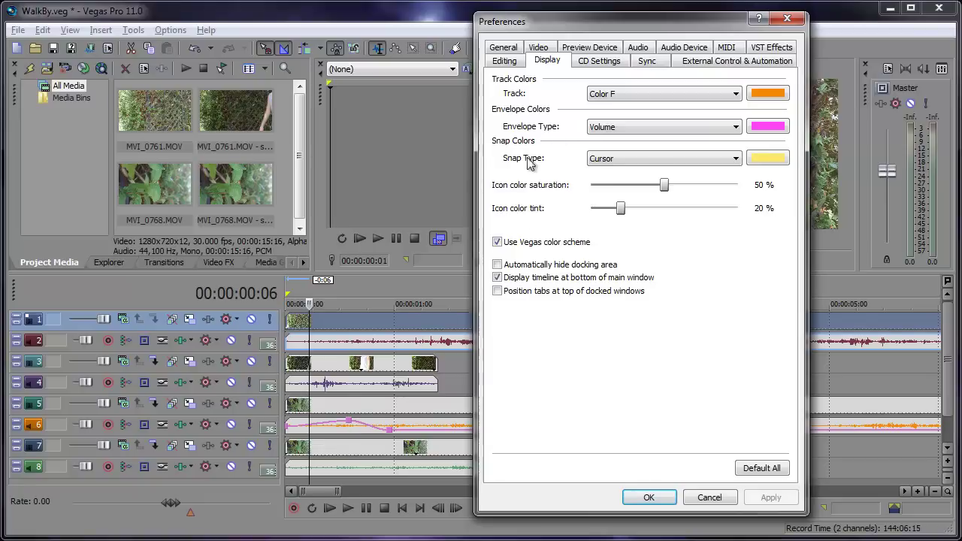
# Change the Cursor snap colour from yellow to green
pyautogui.click(623, 159)
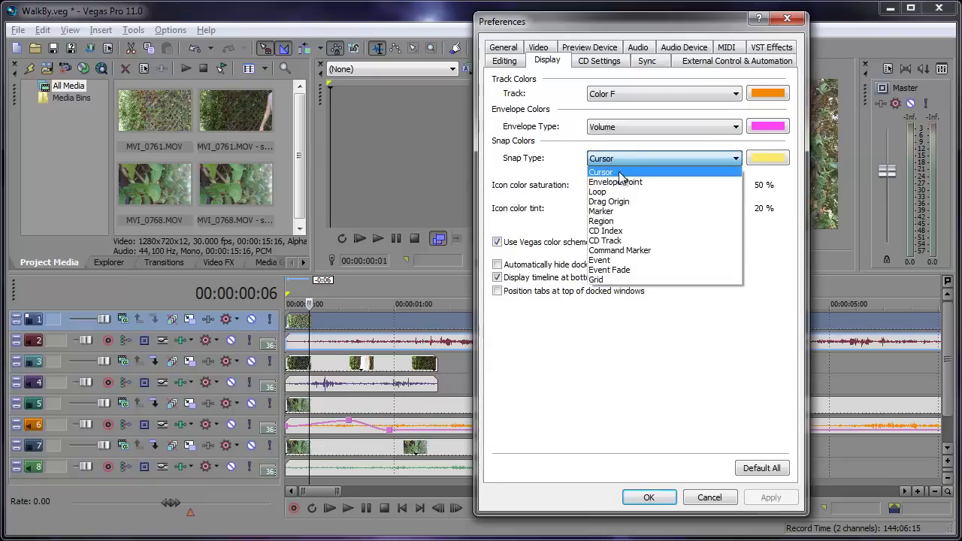
pyautogui.click(623, 170)
pyautogui.click(759, 162)
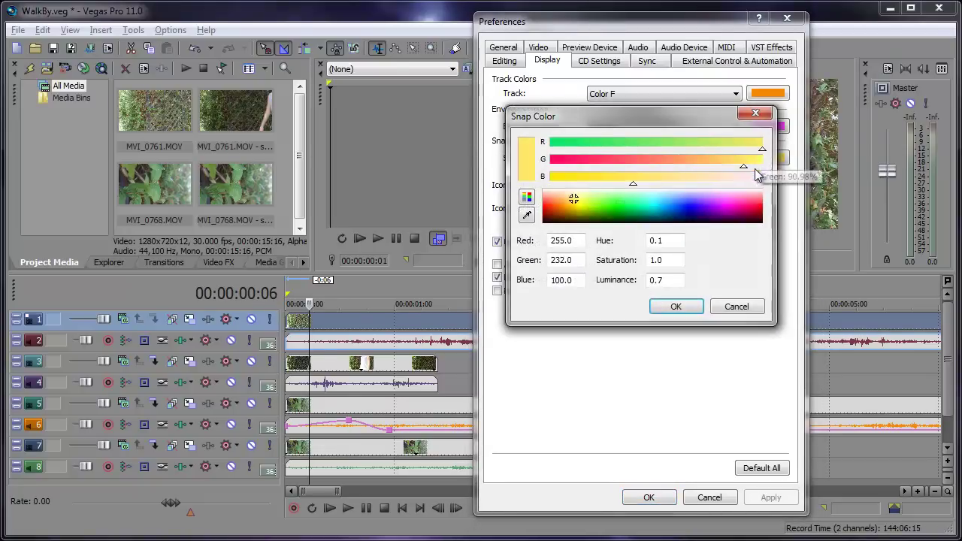
pyautogui.click(581, 207)
pyautogui.moveTo(581, 207); pyautogui.dragTo(608, 206)
pyautogui.click(675, 306)
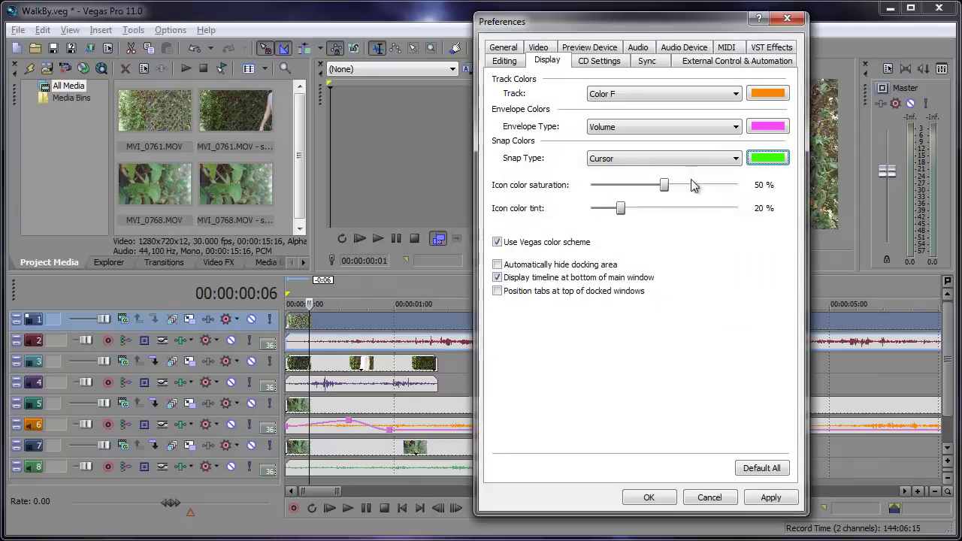
# Set the Marker snap colour to pure red and save the preferences
pyautogui.click(693, 157)
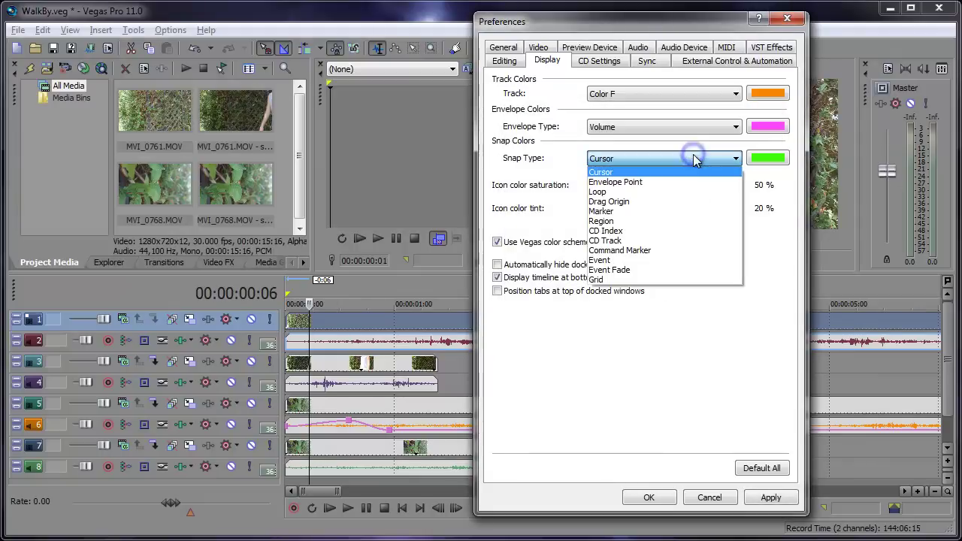
pyautogui.click(690, 213)
pyautogui.click(767, 157)
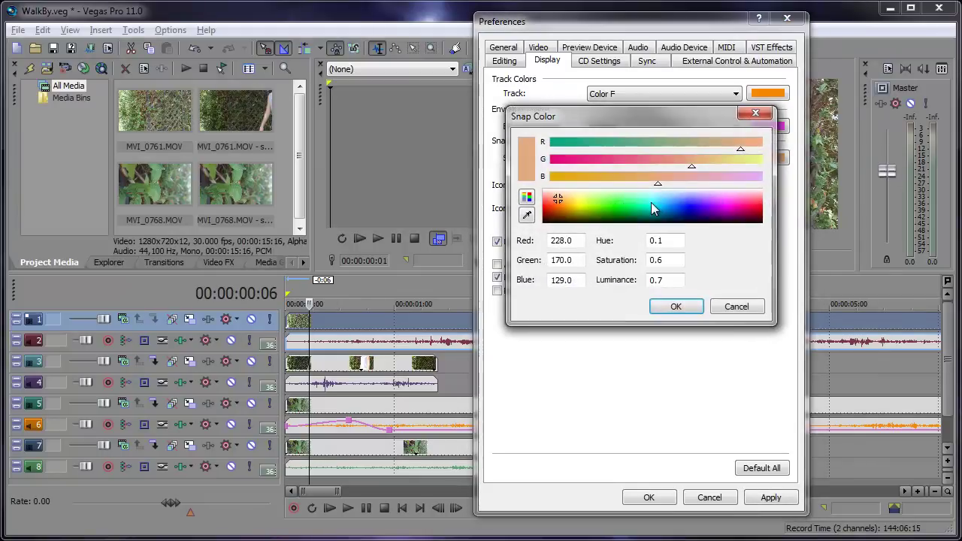
pyautogui.moveTo(564, 200); pyautogui.dragTo(546, 214)
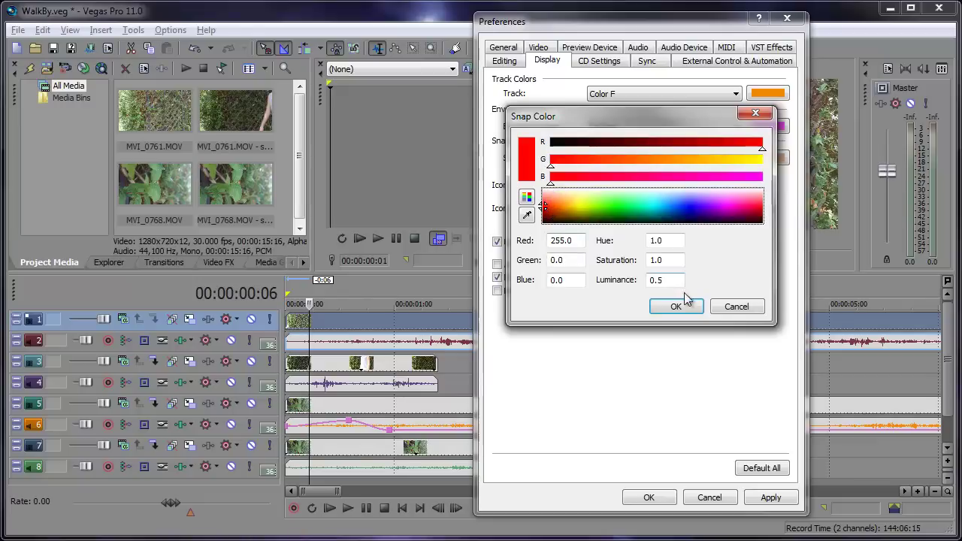
pyautogui.click(675, 306)
pyautogui.click(649, 497)
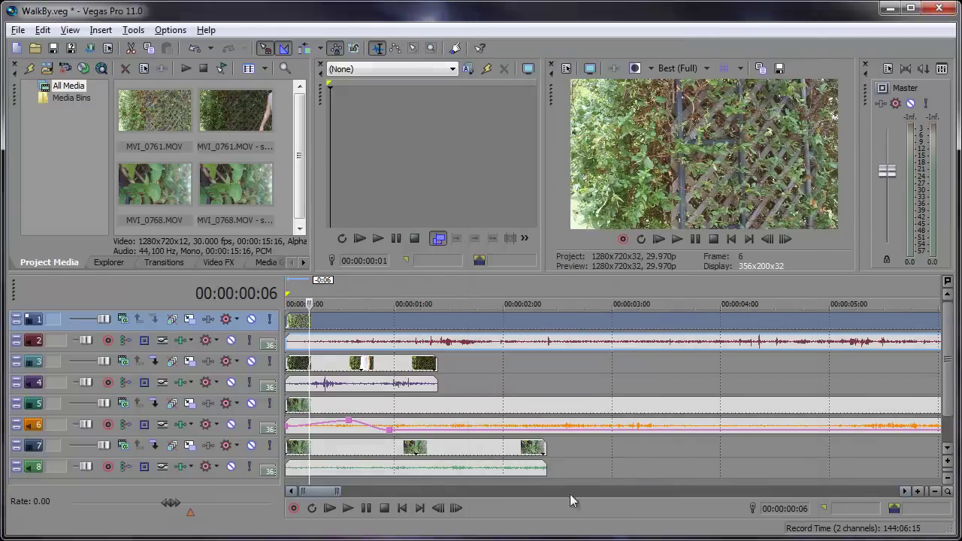
# Drop a marker at frame 6, snap the track 1 event onto it, and return to project start
pyautogui.moveTo(337, 492); pyautogui.dragTo(329, 491)
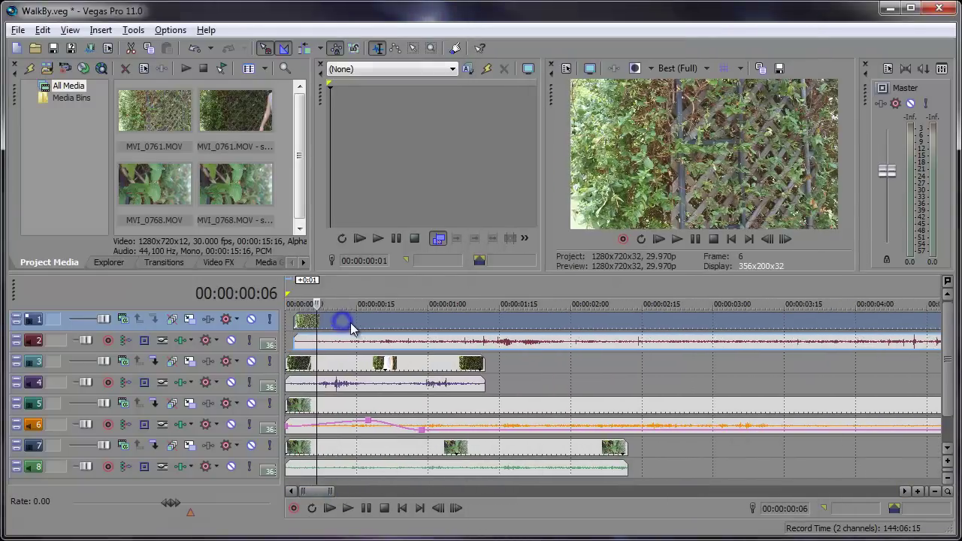
pyautogui.moveTo(339, 322); pyautogui.dragTo(342, 297)
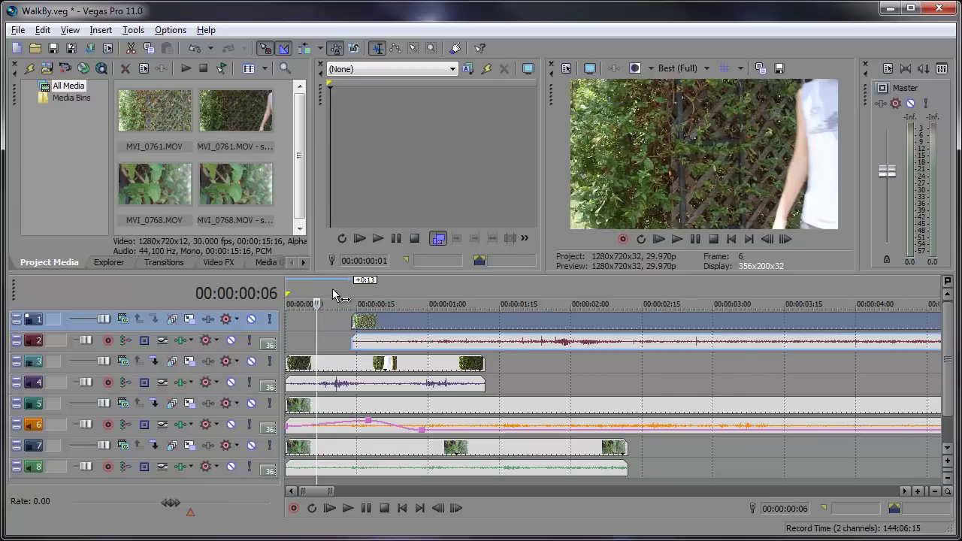
pyautogui.press('m')
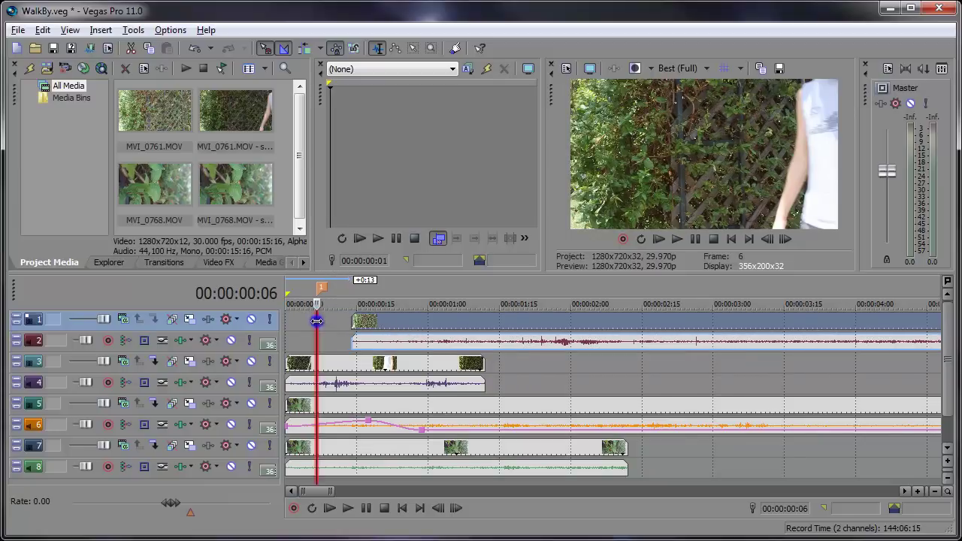
pyautogui.click(295, 326)
pyautogui.moveTo(391, 326); pyautogui.dragTo(362, 325)
pyautogui.hotkey('ctrl', 'Home')
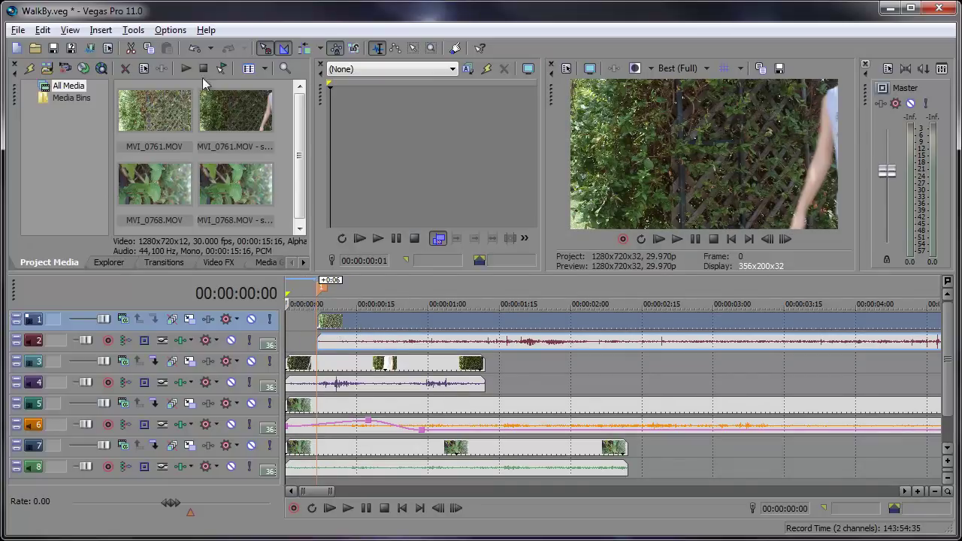
# Raise icon colour tint to 100% and saturation to full in Display preferences, and apply
pyautogui.click(170, 30)
pyautogui.click(45, 445)
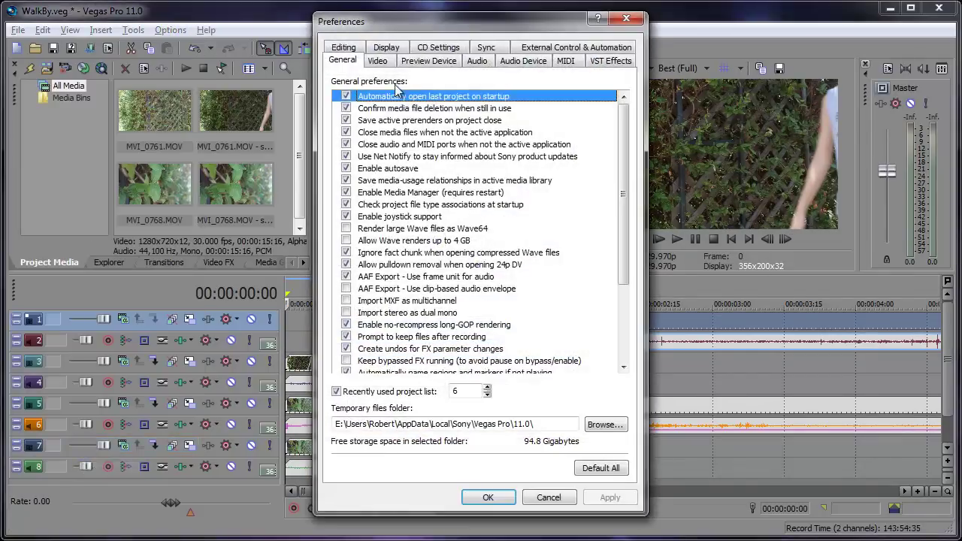
pyautogui.click(386, 60)
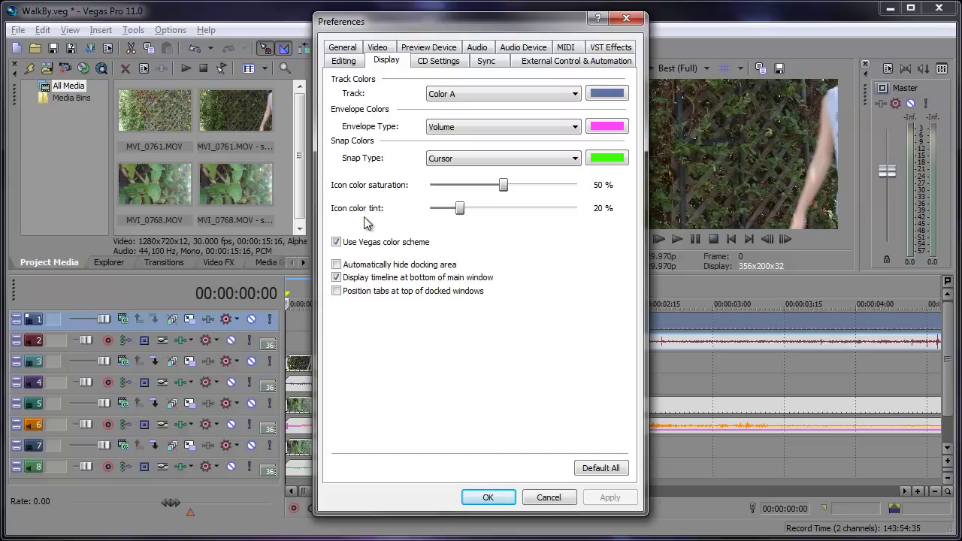
pyautogui.moveTo(459, 211); pyautogui.dragTo(586, 212)
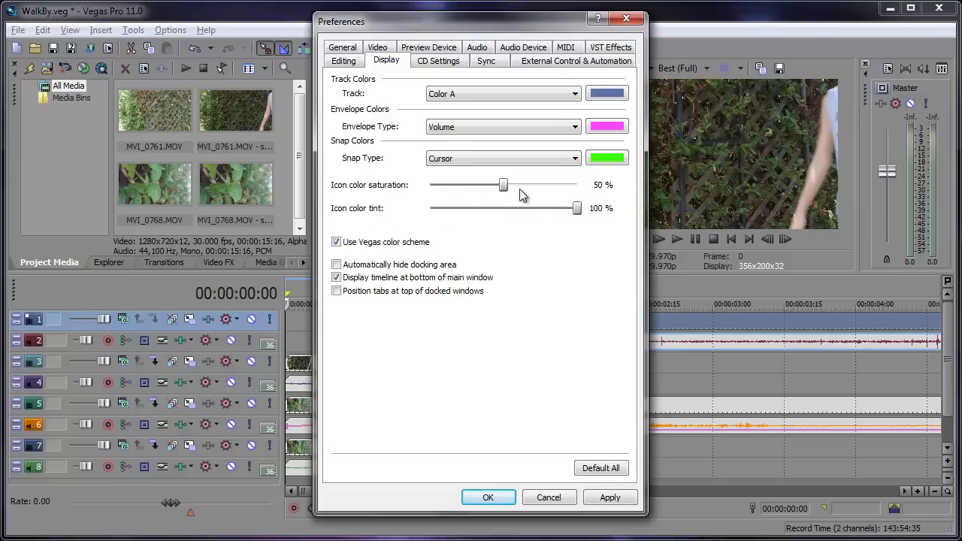
pyautogui.moveTo(507, 185); pyautogui.dragTo(581, 188)
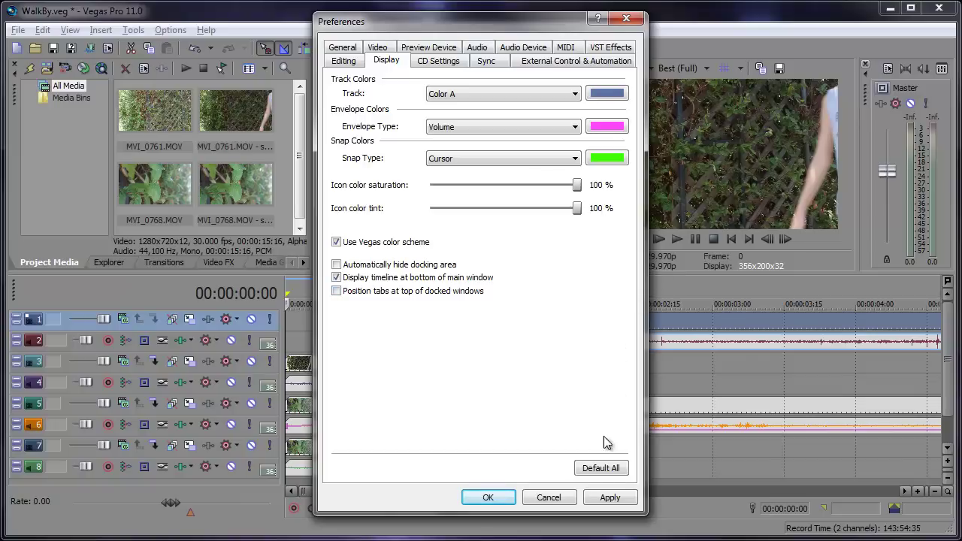
pyautogui.click(610, 498)
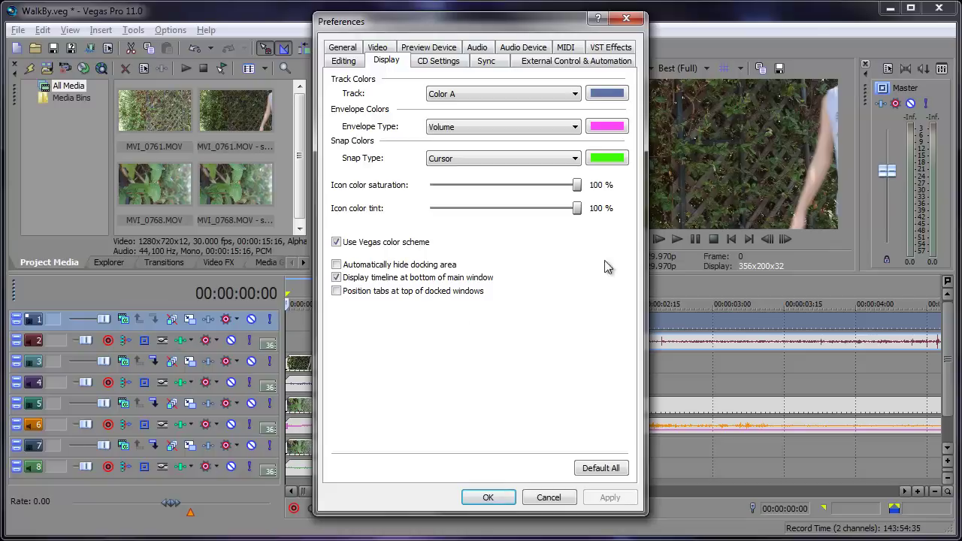
# Try 0% icon tint and saturation, then settle on 26% saturation and 23% tint, applied
pyautogui.moveTo(576, 208); pyautogui.dragTo(430, 208)
pyautogui.moveTo(576, 184); pyautogui.dragTo(430, 186)
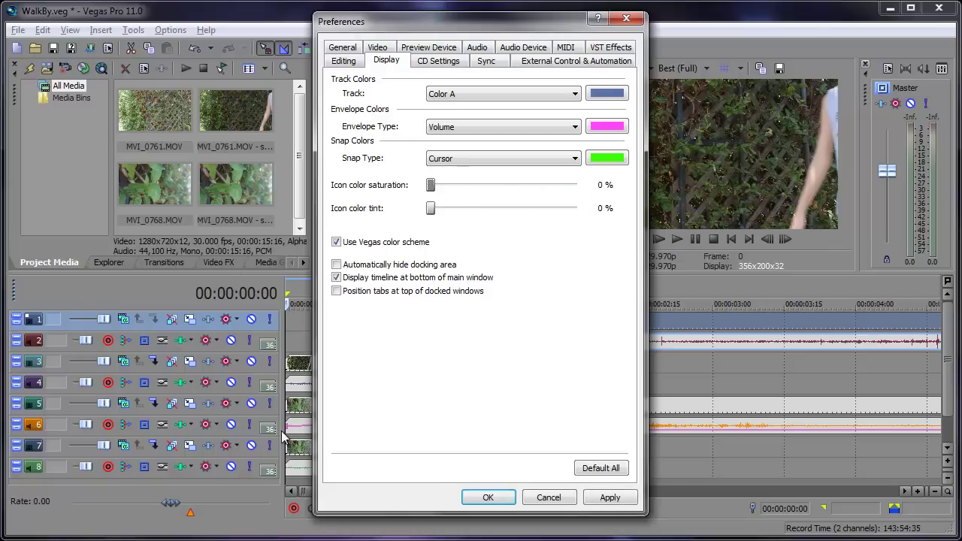
pyautogui.click(610, 497)
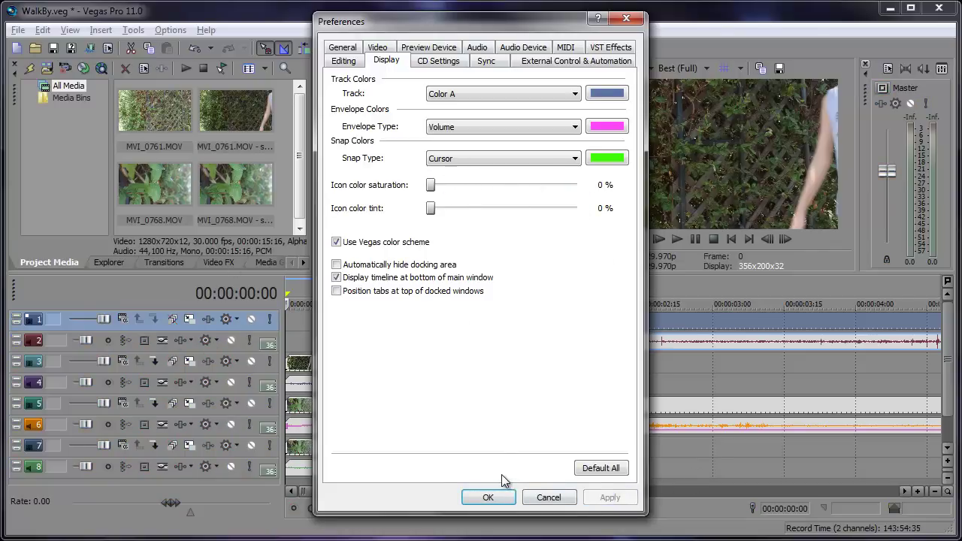
pyautogui.moveTo(430, 208); pyautogui.dragTo(472, 189)
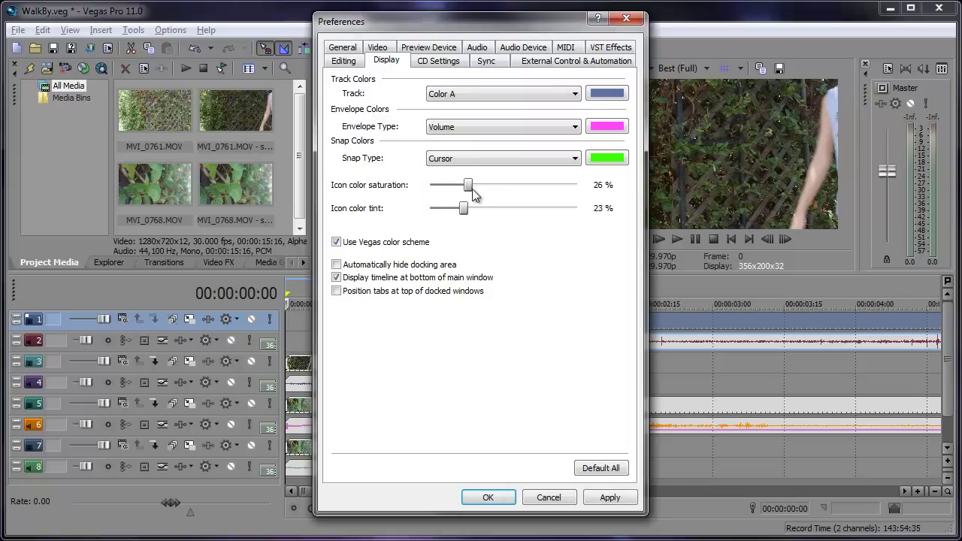
pyautogui.click(610, 497)
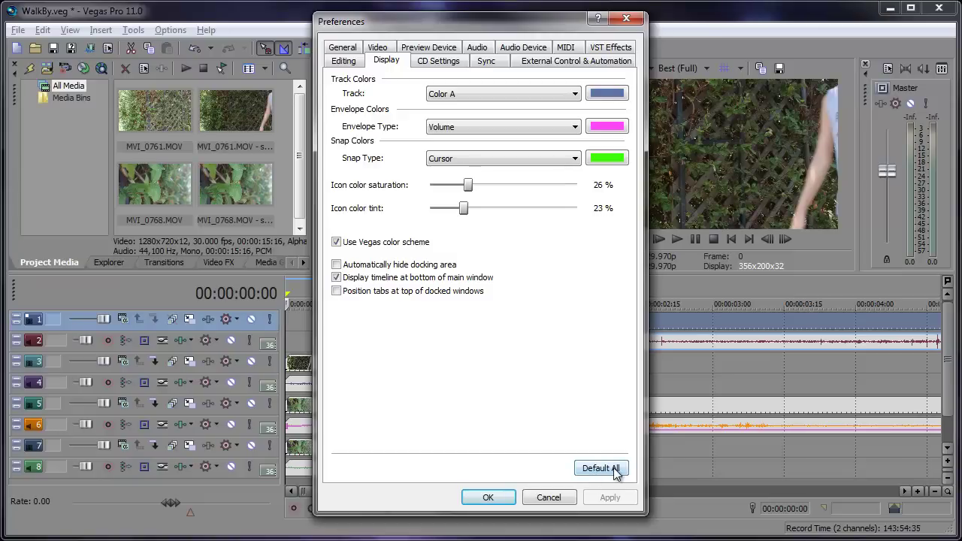
# Reset every display setting with Default All, apply it, and close Preferences
pyautogui.click(590, 469)
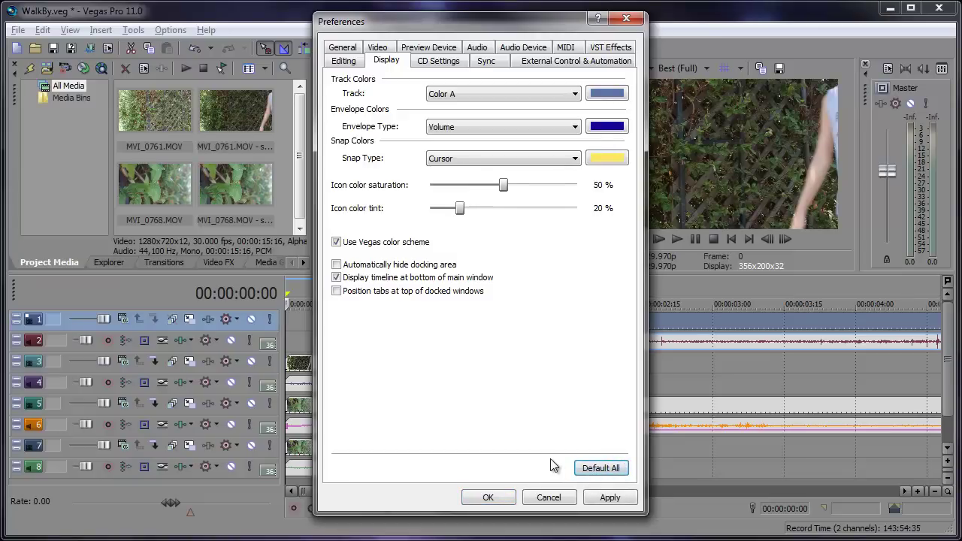
pyautogui.click(609, 497)
pyautogui.click(496, 497)
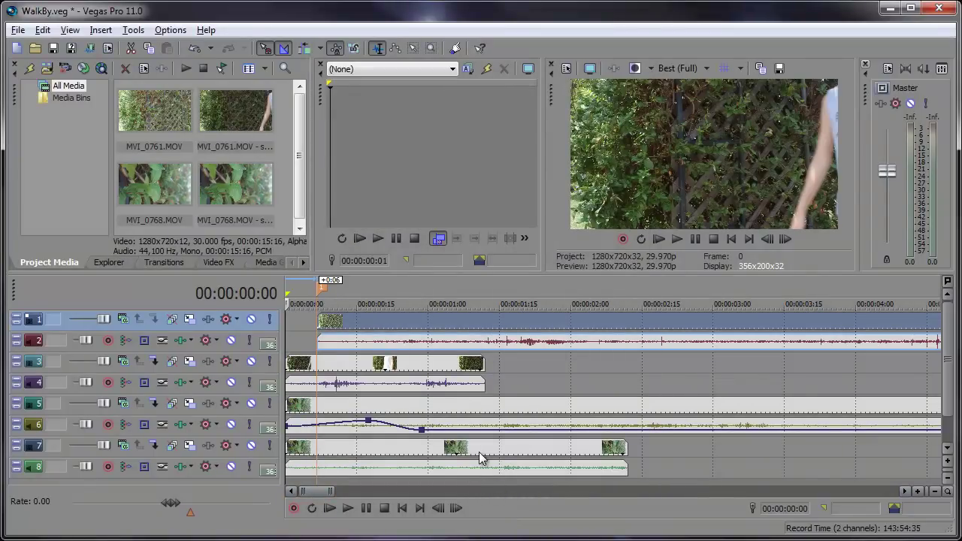
pyautogui.click(795, 12)
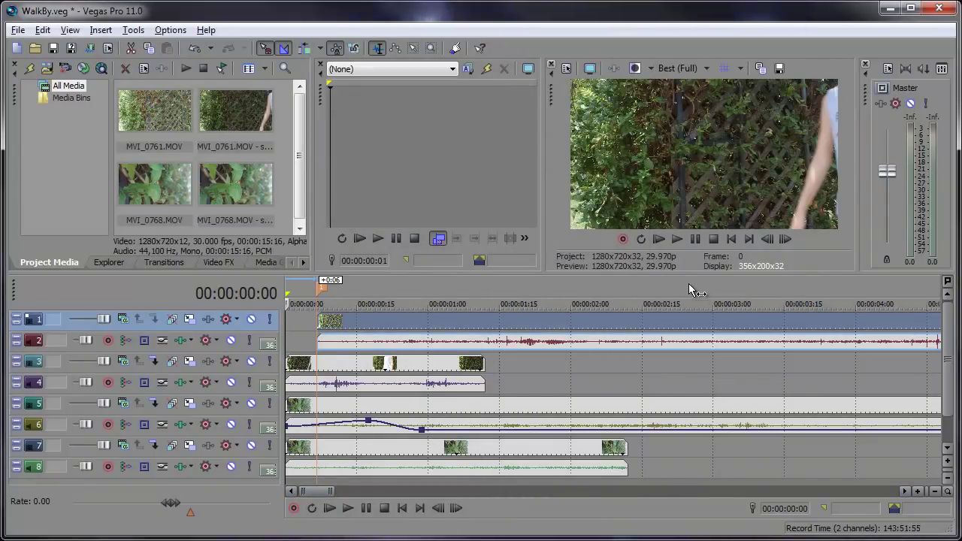